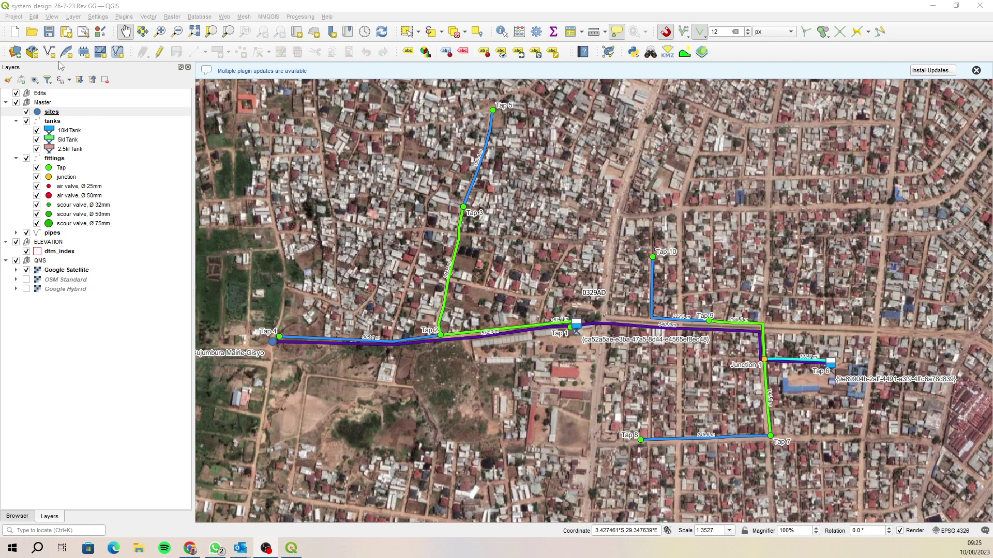
On the Master sites layer, select the P2679 site with the expression "pid" LIKE '%2679%'.
click(93, 114)
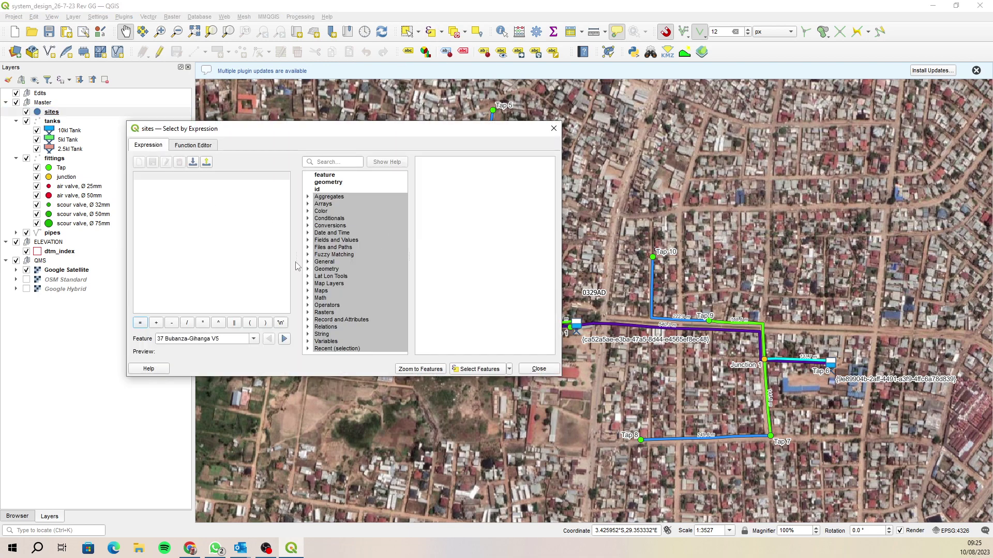
click(309, 241)
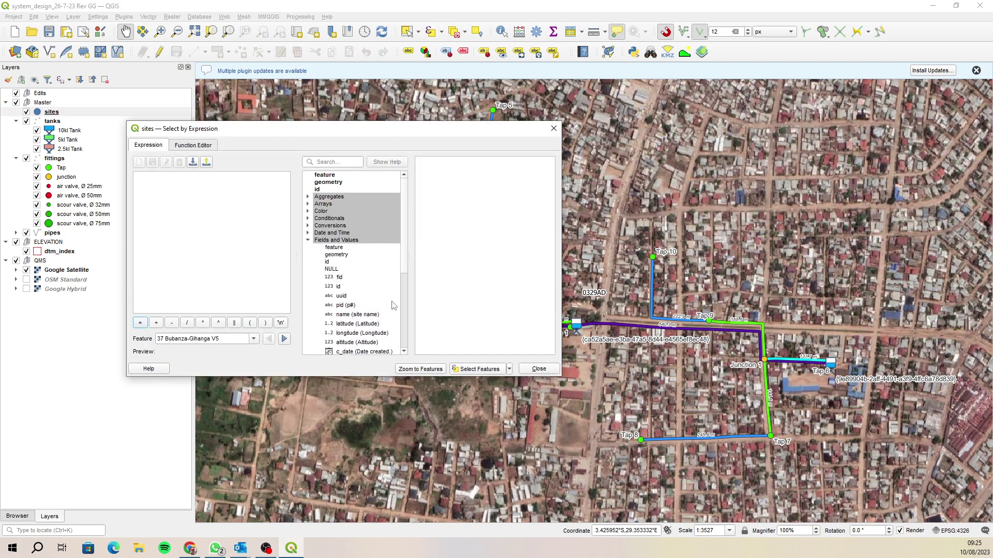
double_click(345, 305)
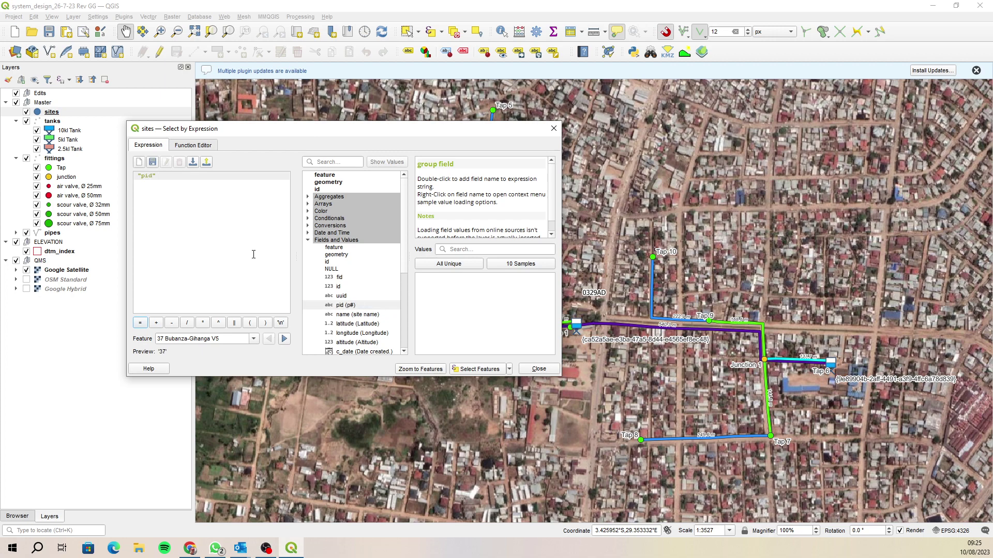
text(like '%P2679%)
click(472, 369)
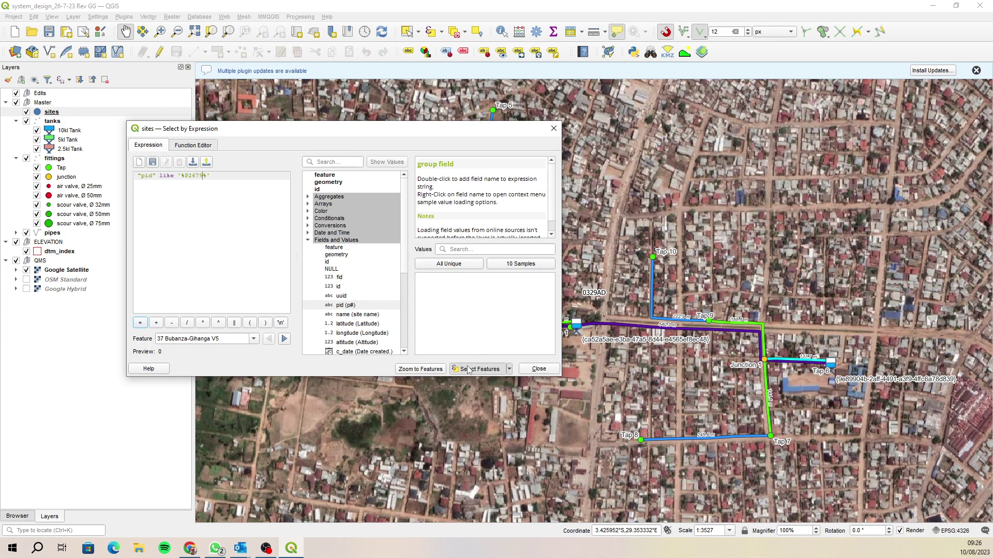
Zoom to the selected P2679 site, hide the QMS satellite basemap, and show the Browser panel.
click(554, 128)
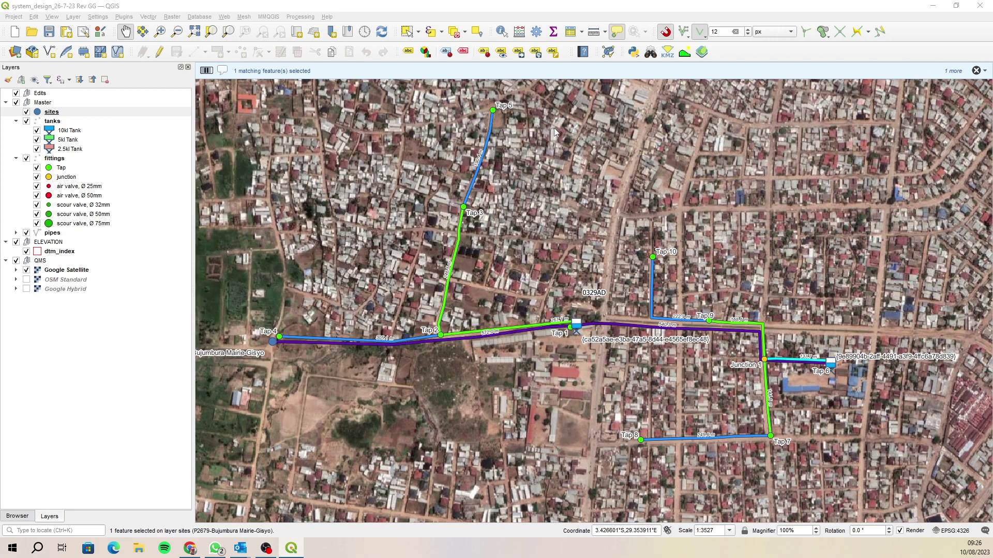
click(210, 32)
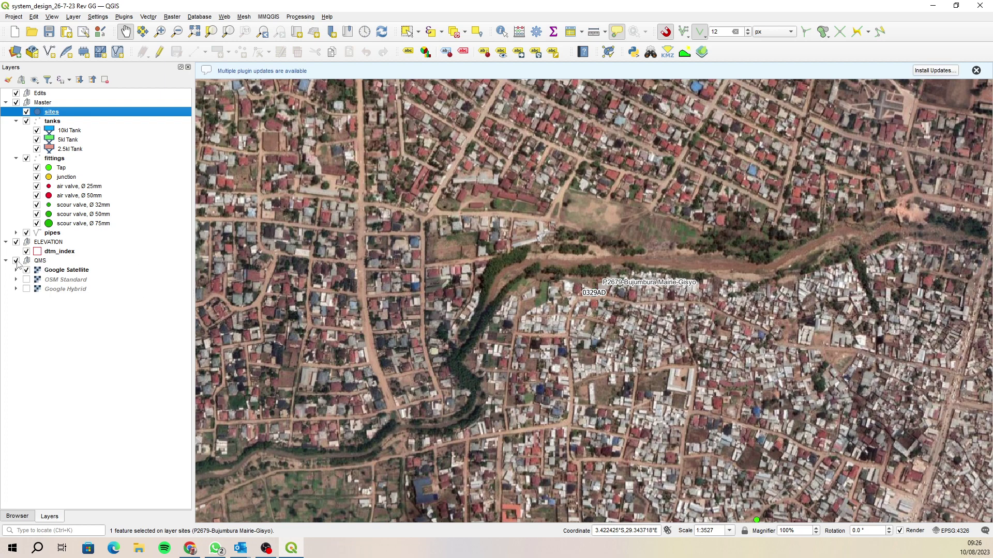
click(17, 261)
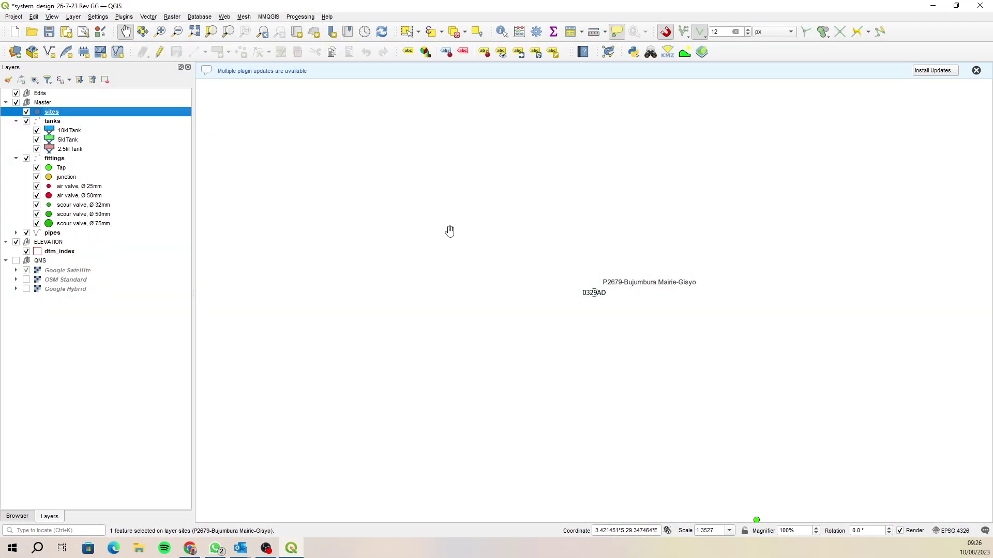
drag(606, 341, 506, 324)
scroll(525, 327, up, 1)
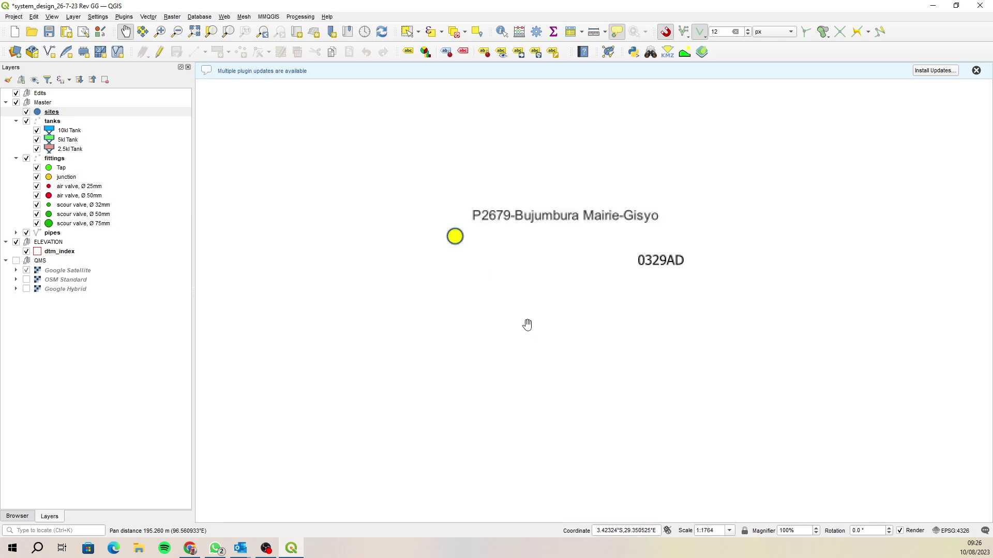
click(17, 517)
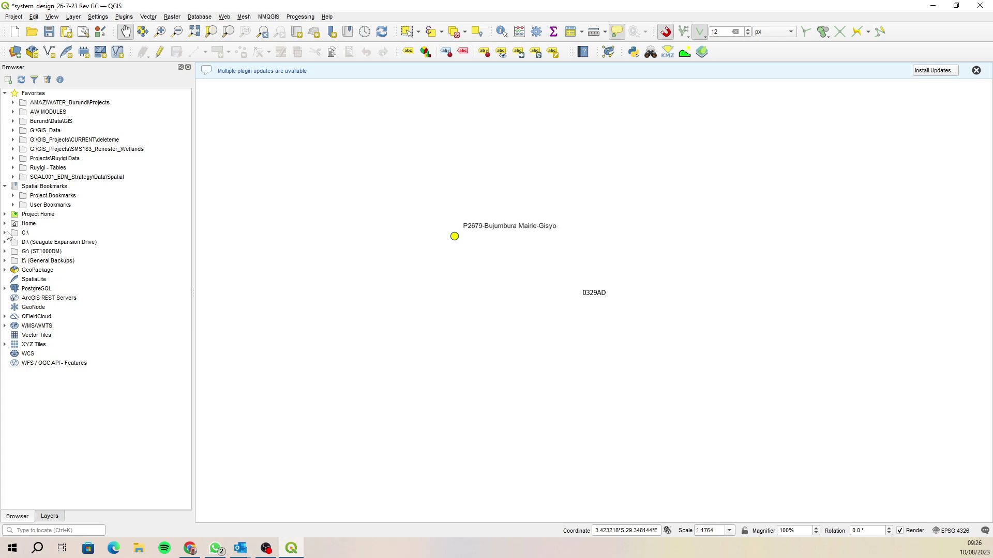
Add the fittings, pipes, sites and tanks layers from the colleague's temp GeoPackage to the map.
click(6, 270)
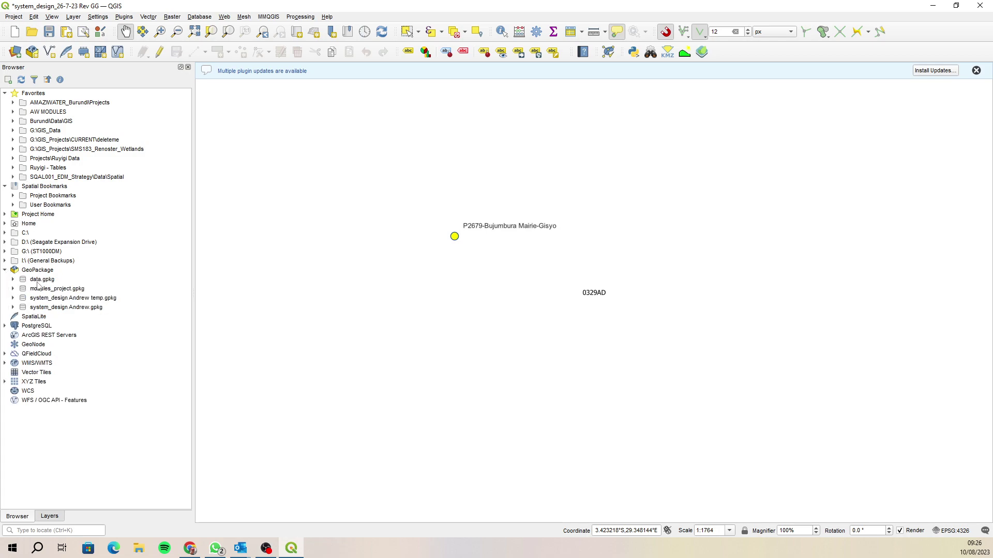
shift+click(13, 299)
click(55, 375)
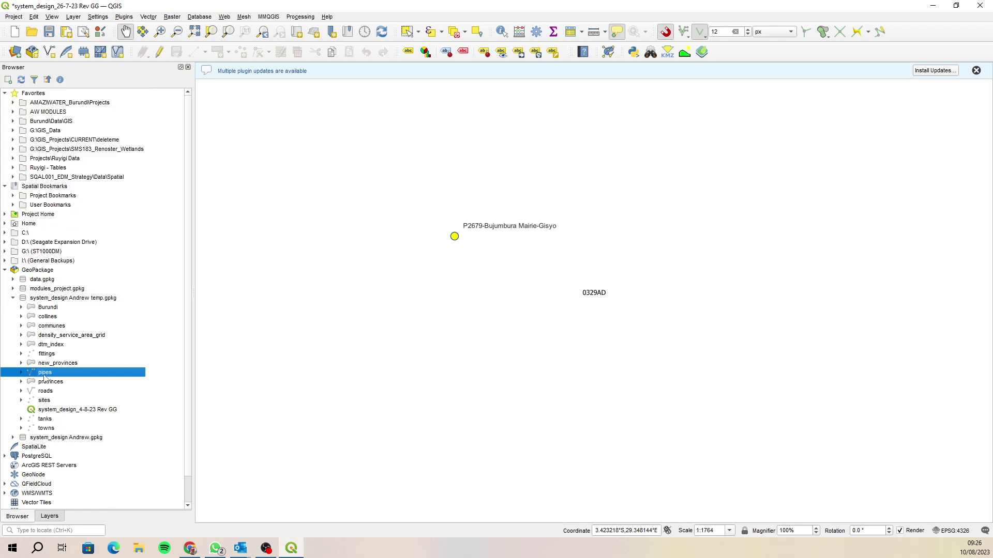
ctrl+click(58, 357)
ctrl+click(55, 401)
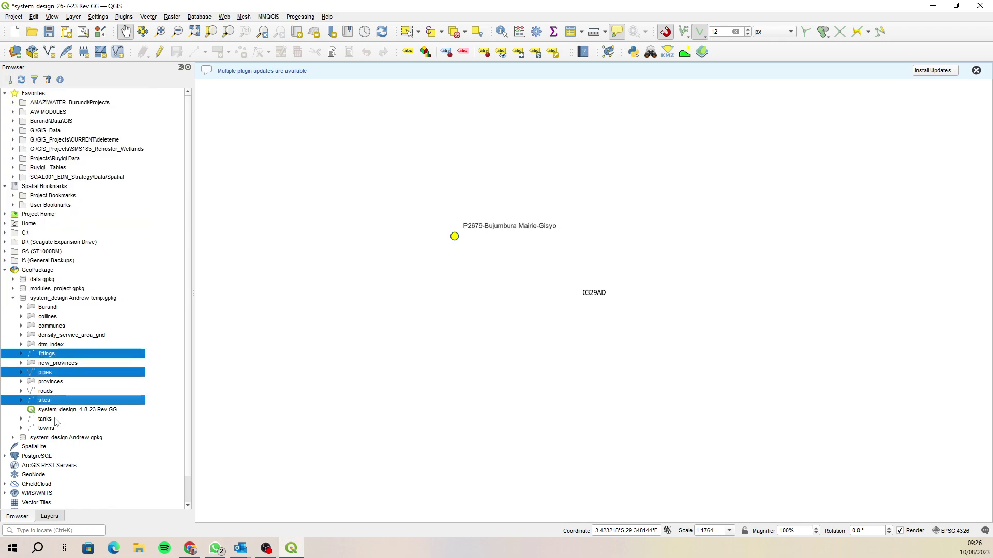
ctrl+click(56, 420)
drag(56, 420, 357, 389)
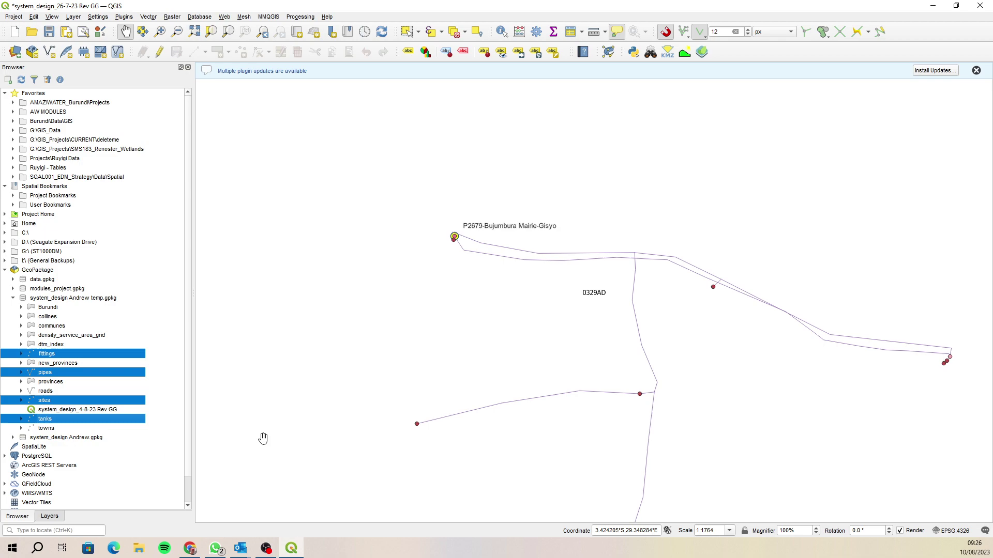
Move the four new temp GeoPackage layers into the Edits group.
key(ctrl+1)
drag(458, 330, 392, 237)
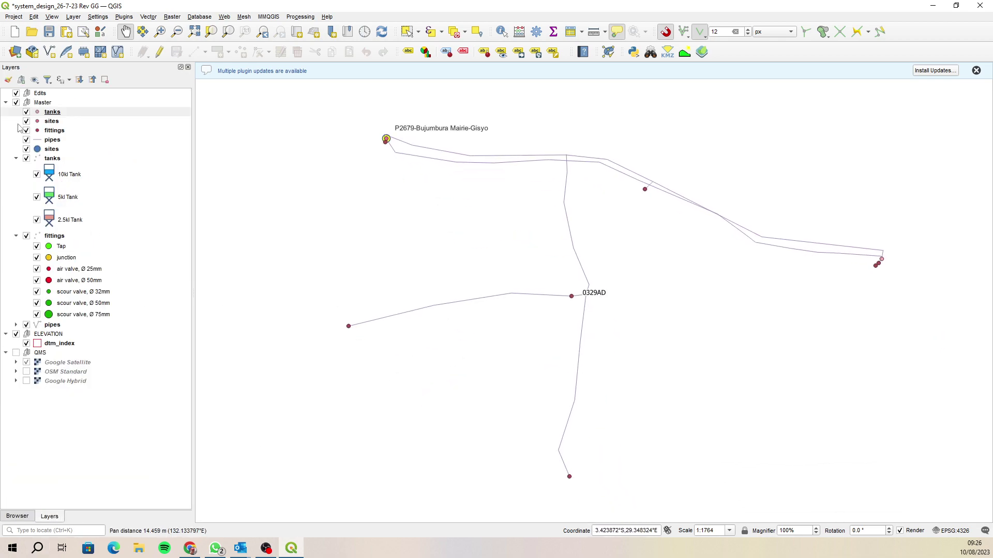
click(62, 140)
shift+click(58, 113)
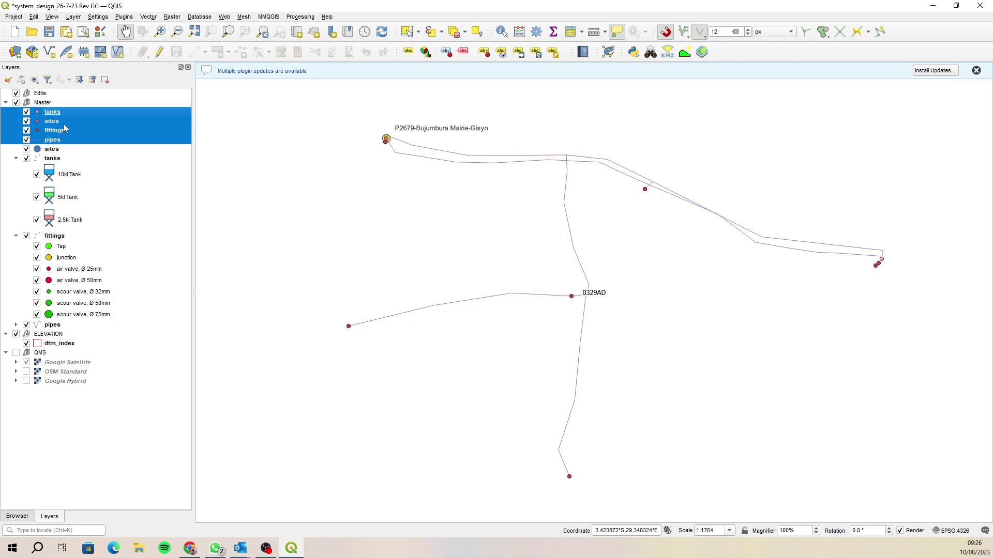
drag(68, 131, 67, 99)
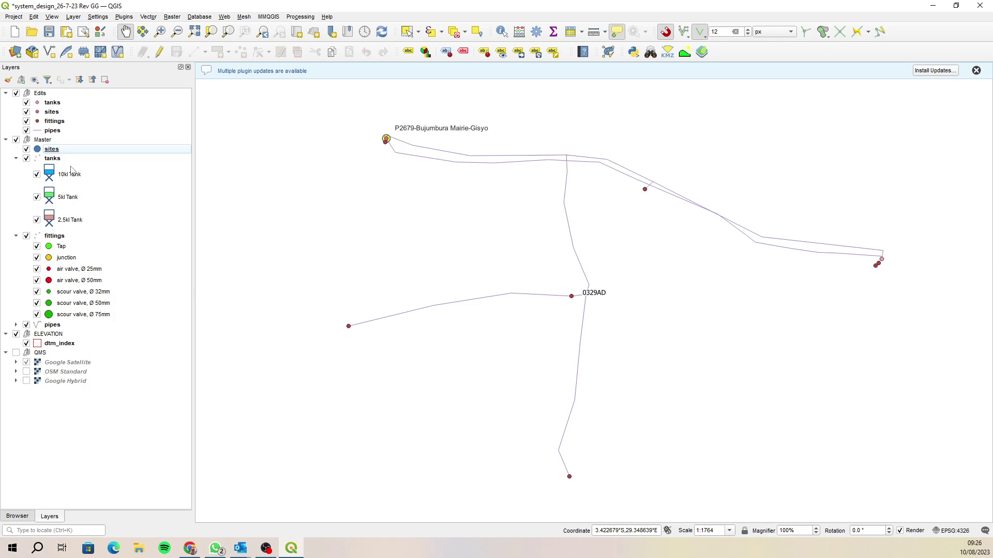
click(58, 114)
click(88, 152)
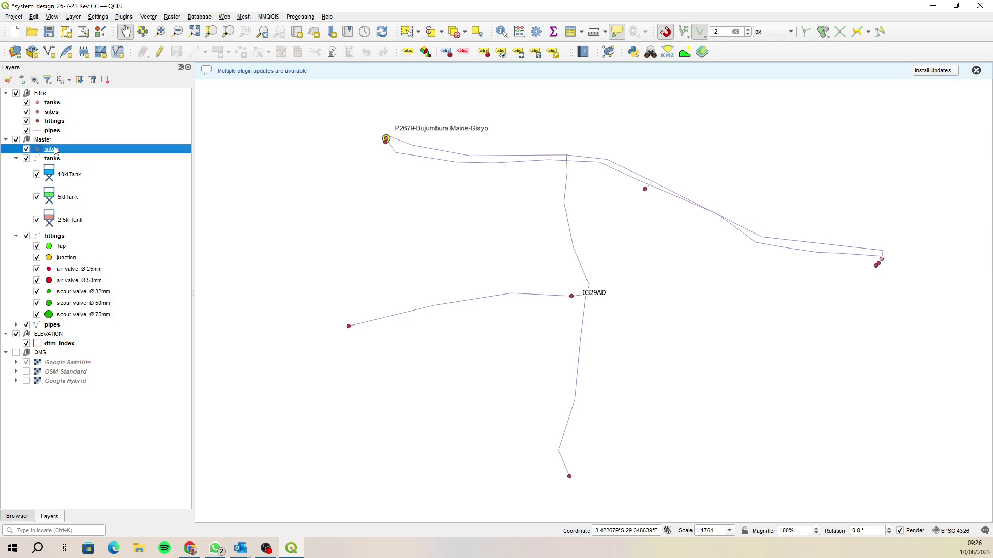
Identify the P2679 site first in Master sites, then in Edits sites, to compare attributes.
click(504, 32)
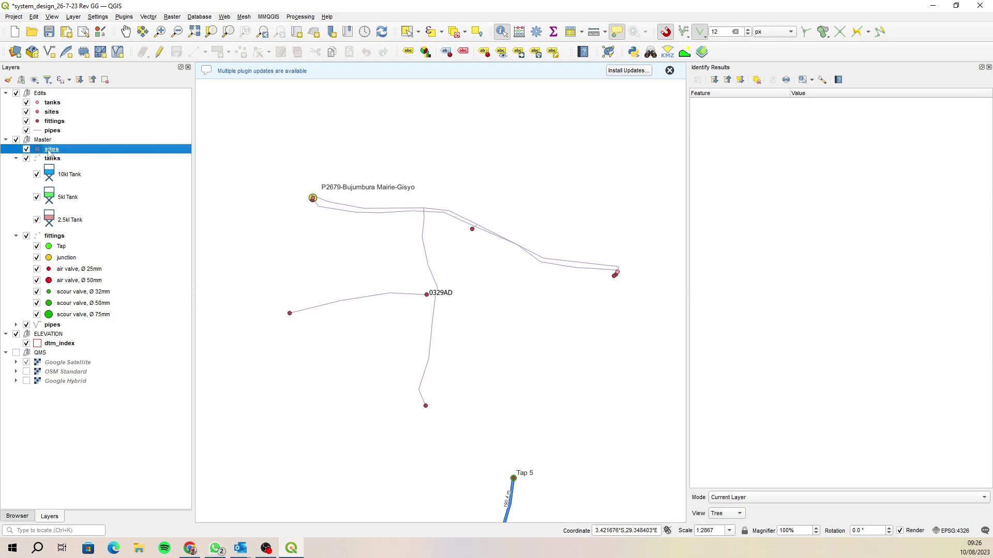
click(314, 199)
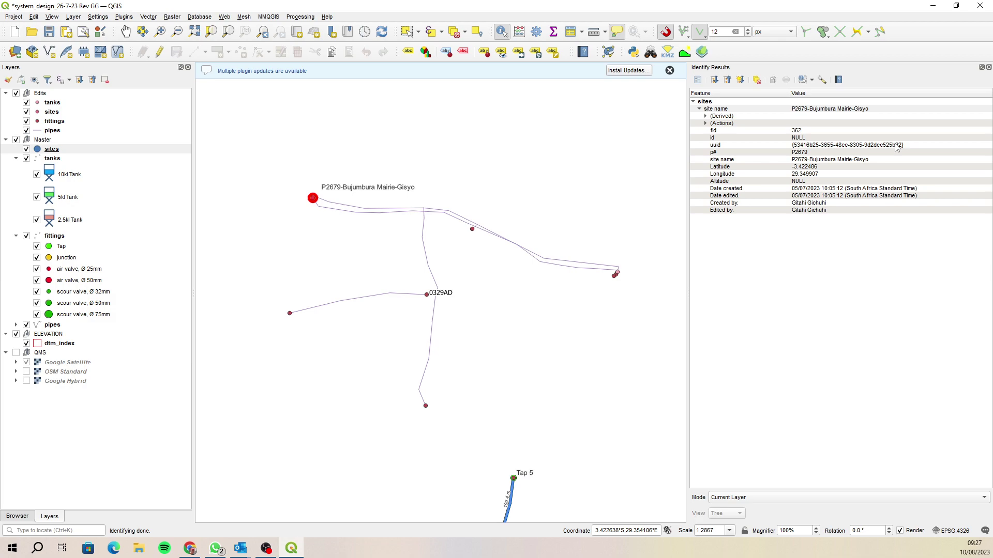
click(57, 111)
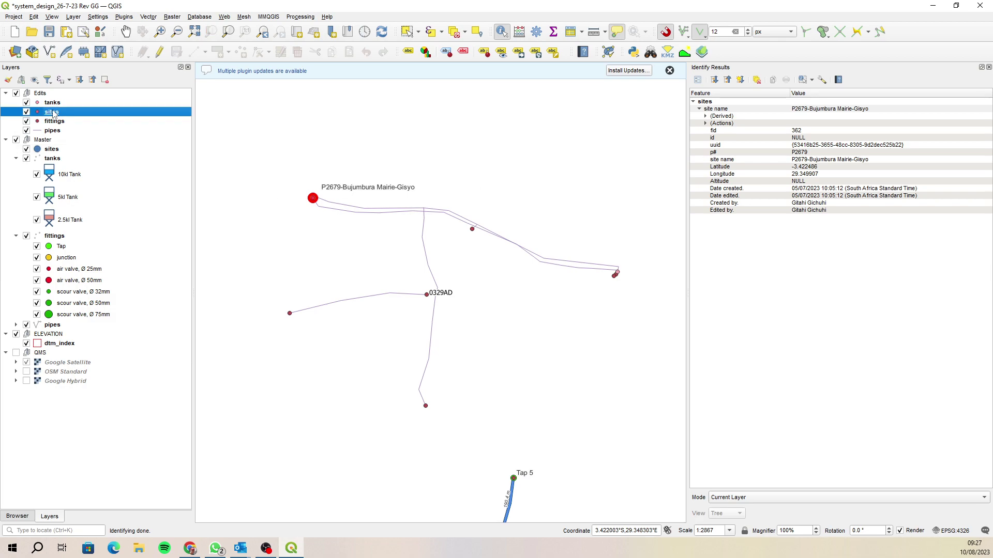
click(314, 200)
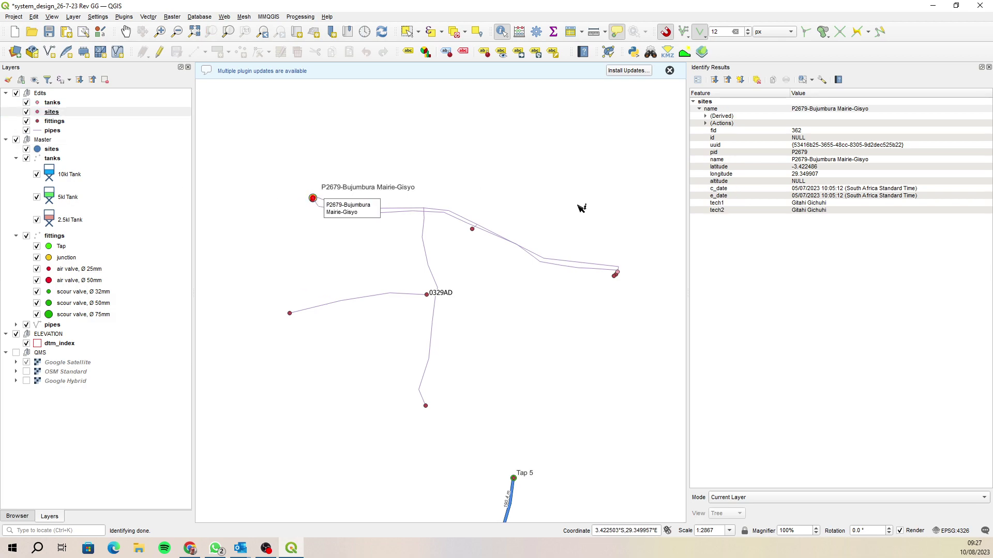
click(669, 144)
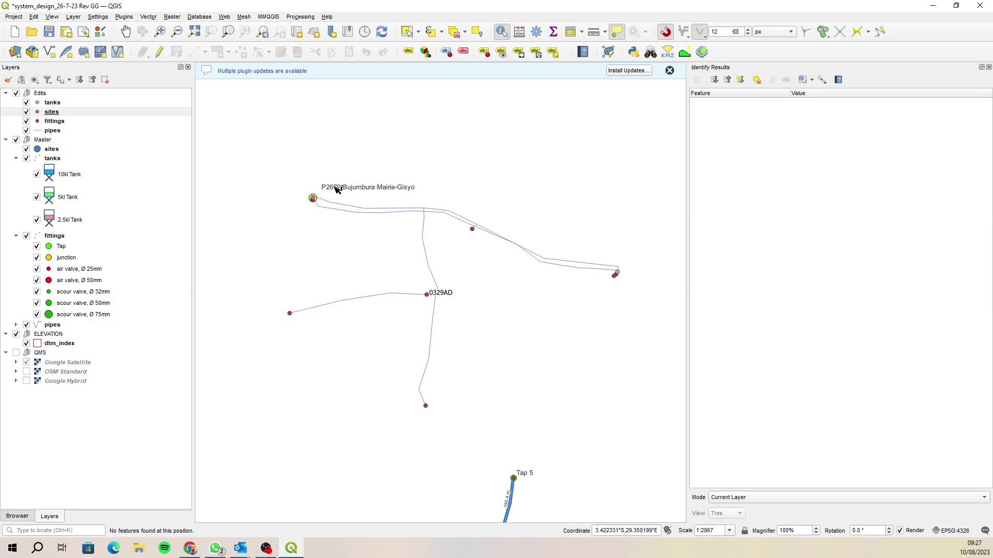
click(314, 199)
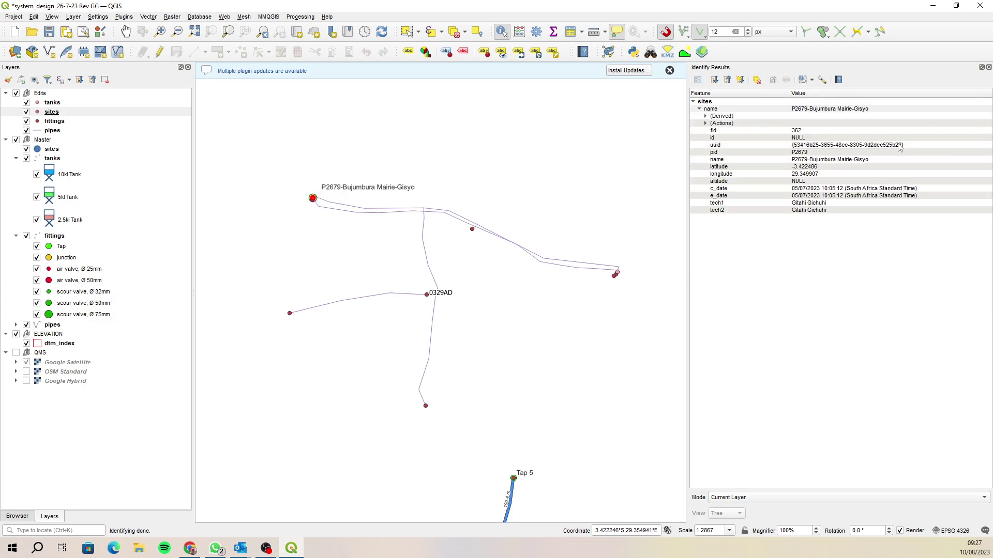
click(540, 140)
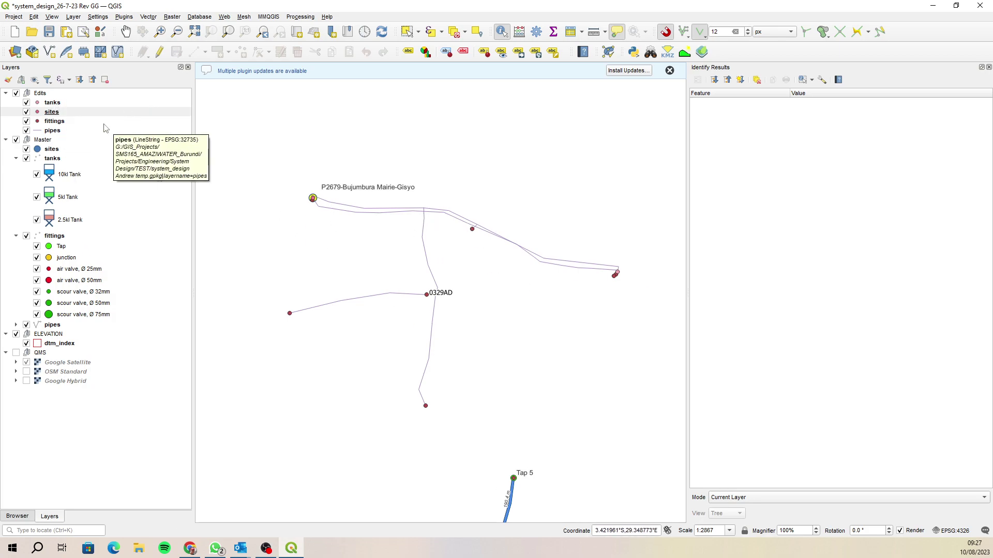
Turn on editing for both the Edits tanks and Master tanks layers.
click(52, 103)
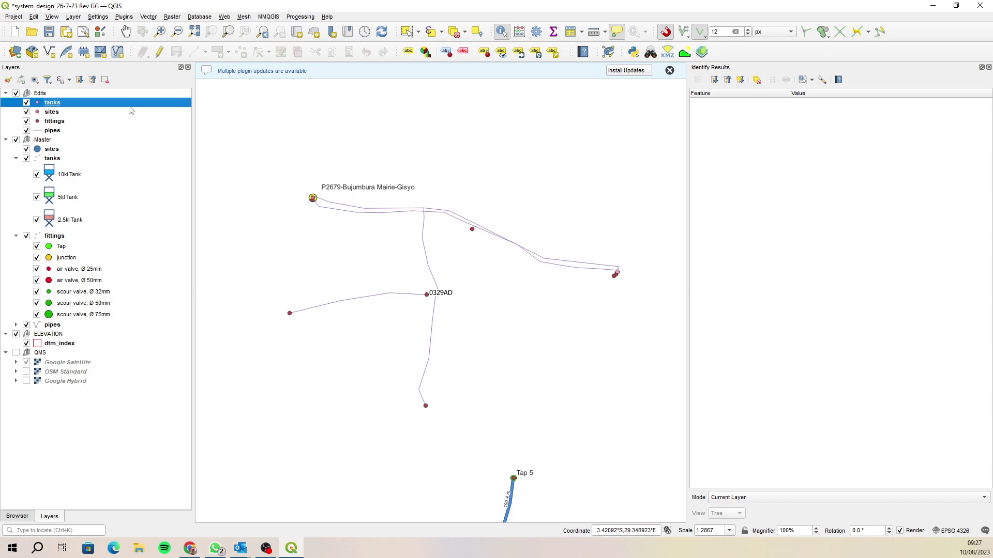
click(159, 51)
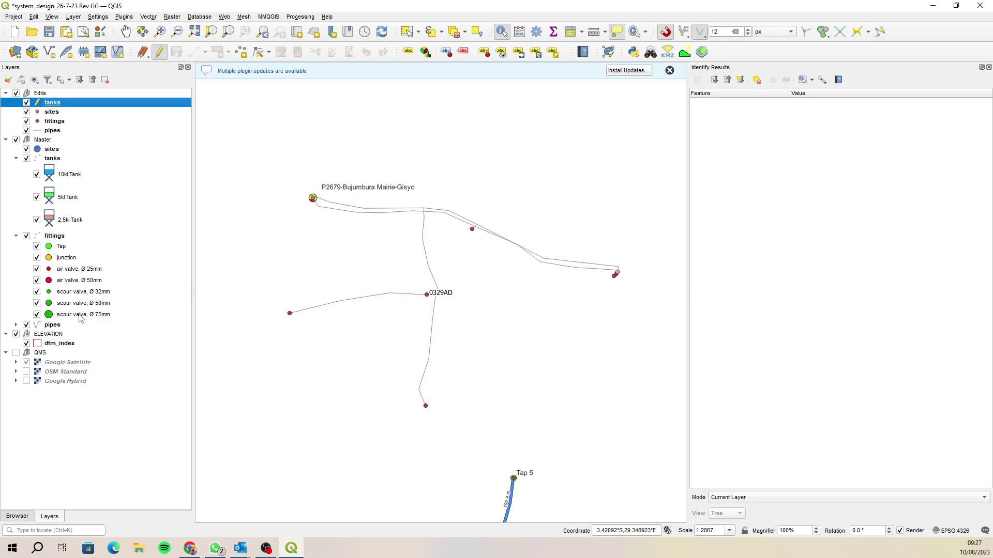
click(58, 159)
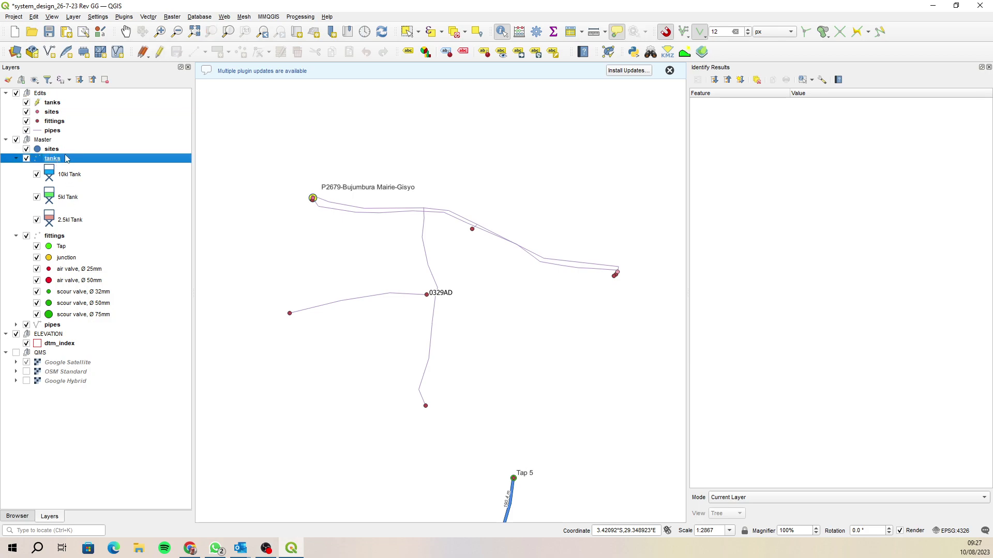
click(159, 52)
click(78, 103)
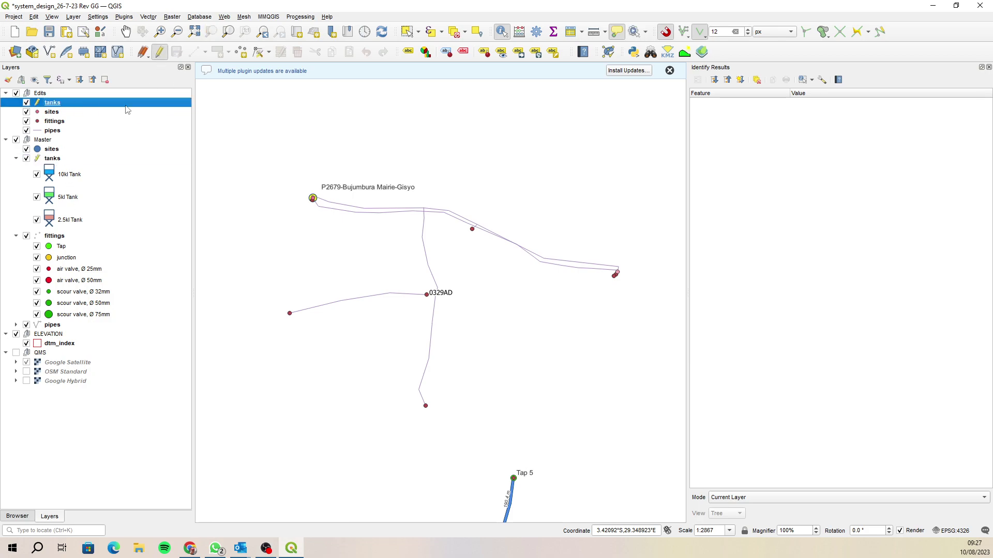
Copy the edited 10KL tank into Master tanks, then stop editing and save both layers.
click(407, 33)
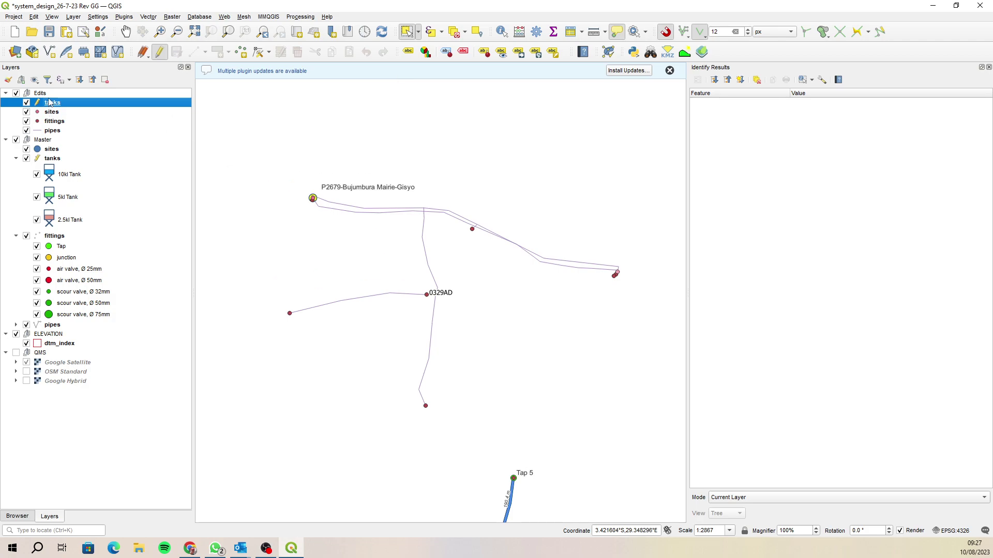
drag(258, 141, 652, 440)
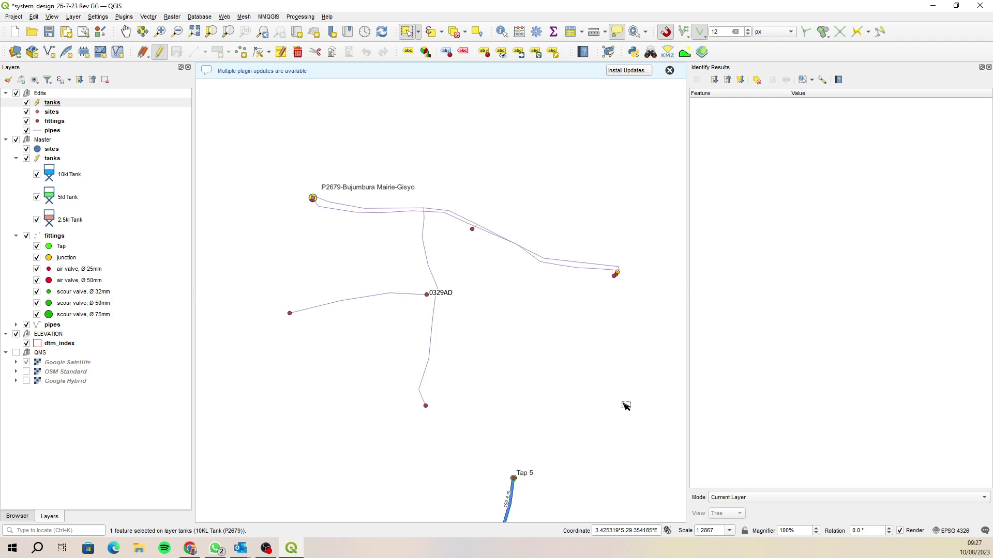
click(333, 52)
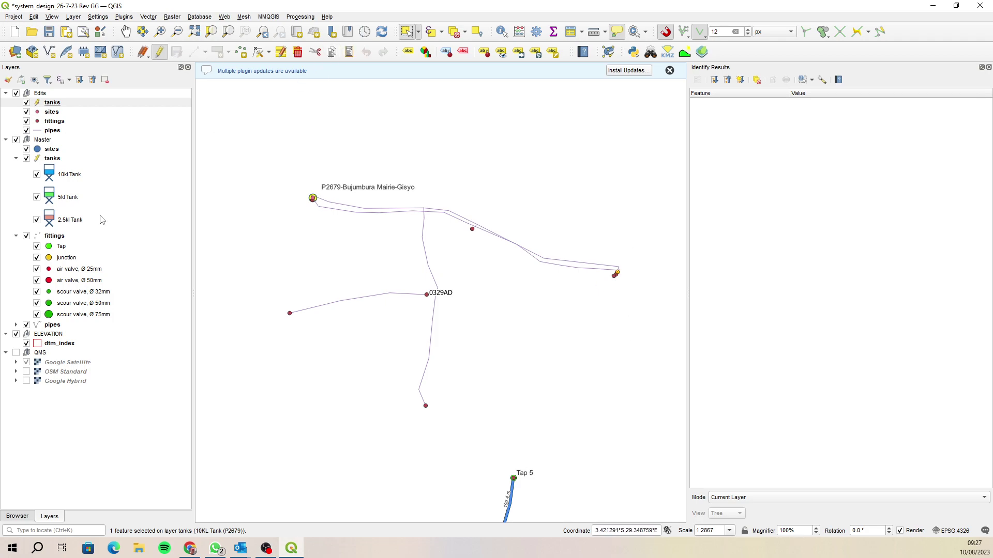
click(52, 159)
click(350, 53)
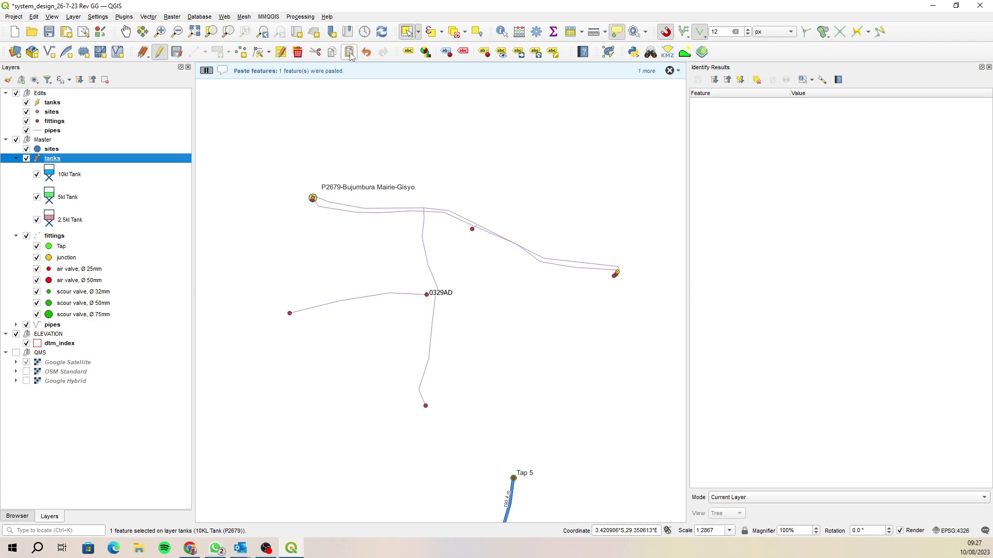
click(162, 56)
click(65, 103)
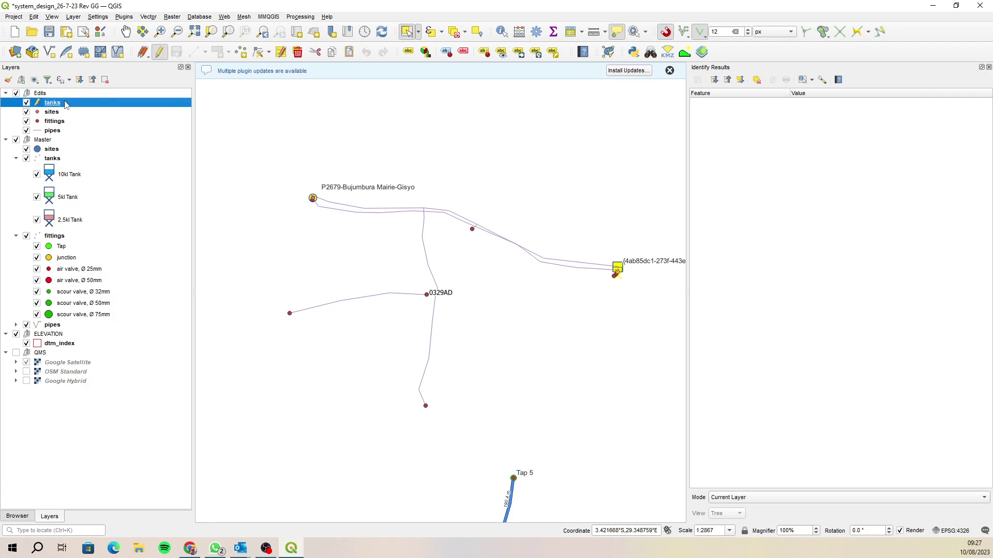
click(157, 57)
Turn on editing for both the Edits fittings and Master fittings layers.
click(75, 124)
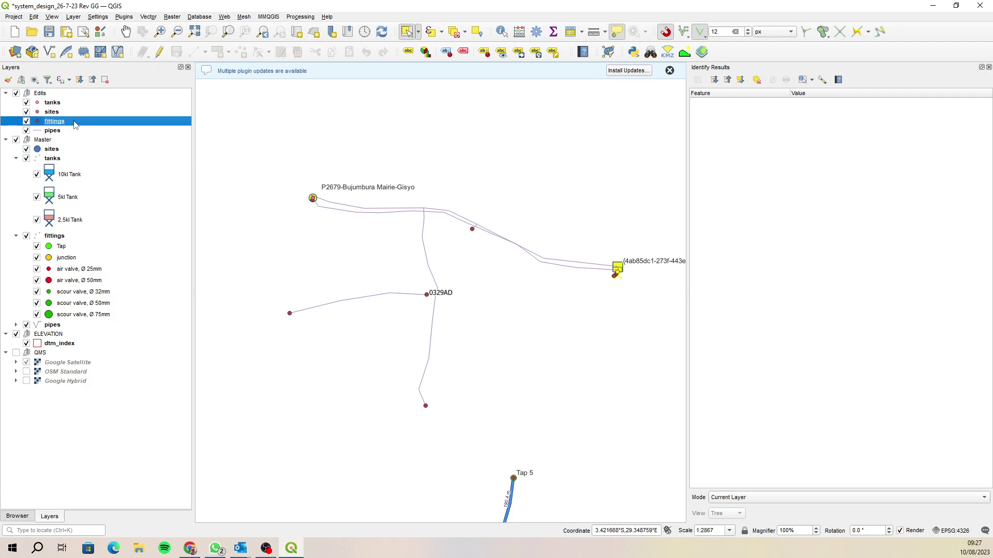
click(160, 54)
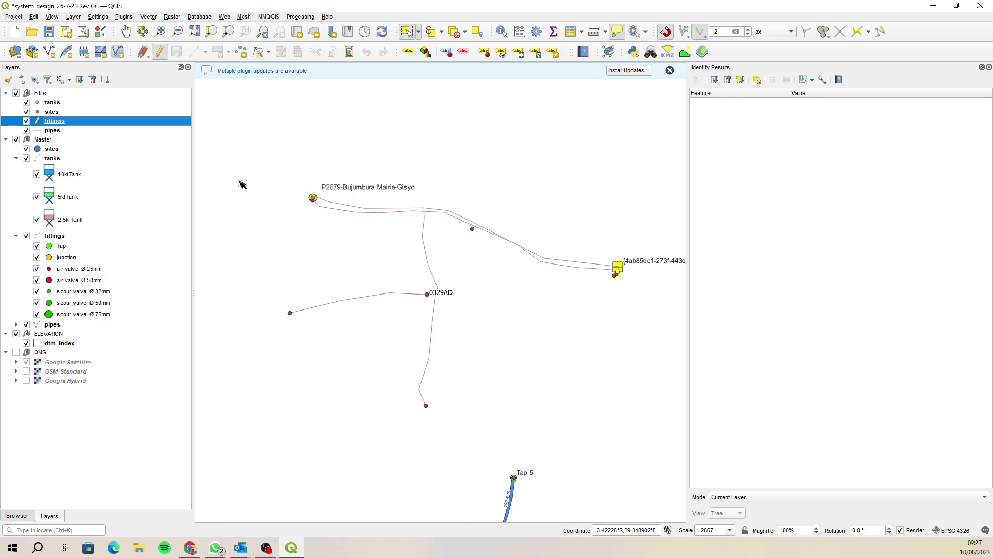
click(78, 237)
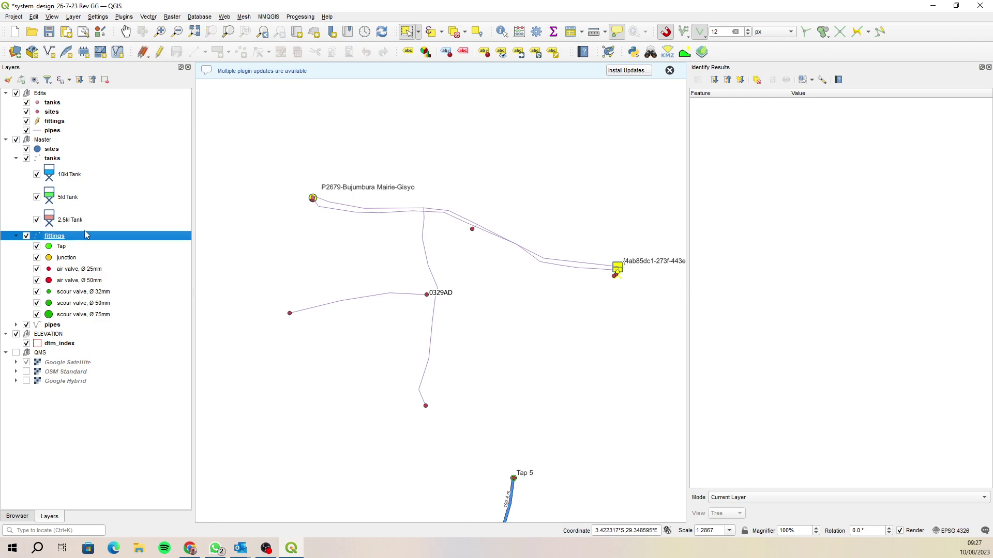
click(160, 52)
click(88, 121)
Paste Tap Stands 1 to 7 into Master fittings, then stop editing and save both layers.
drag(234, 130, 673, 444)
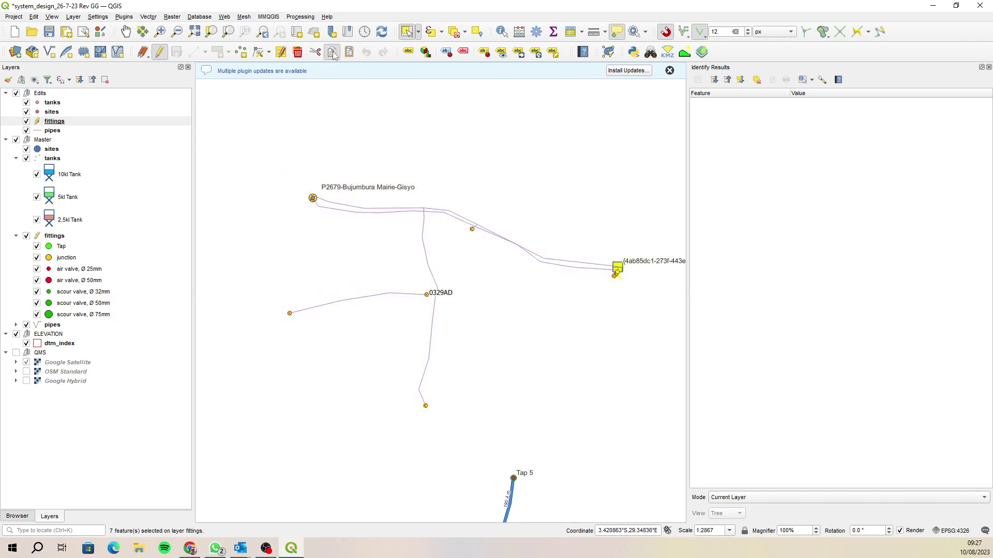
click(56, 236)
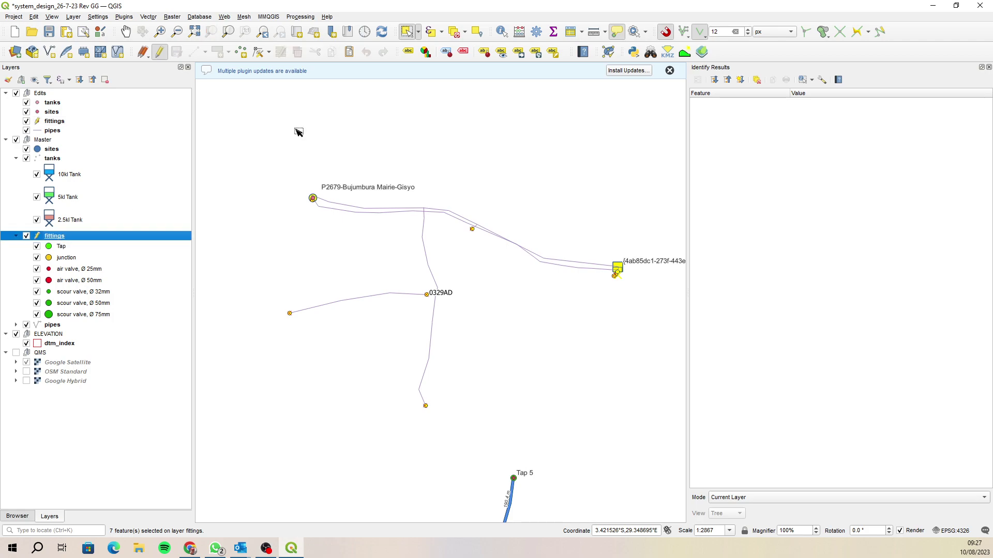
click(349, 52)
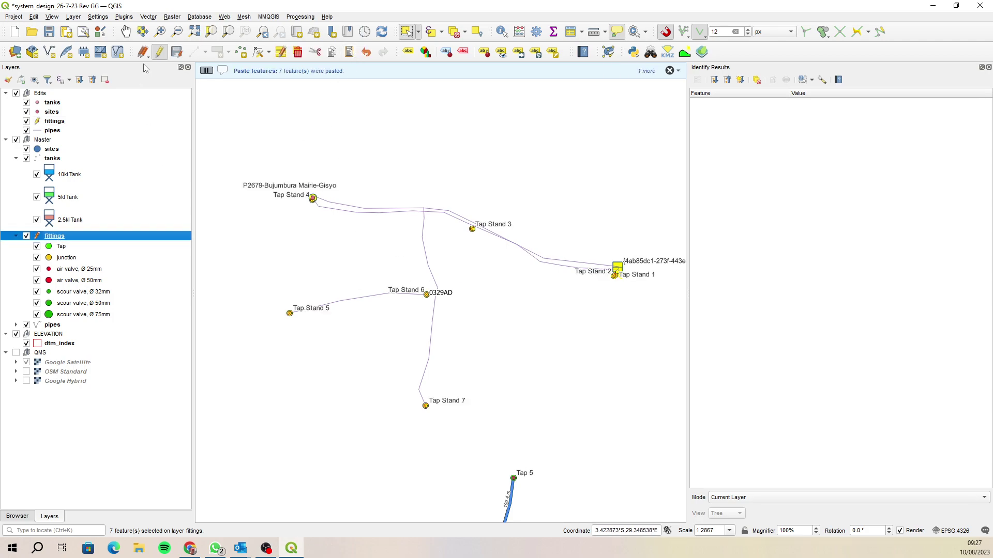
click(176, 52)
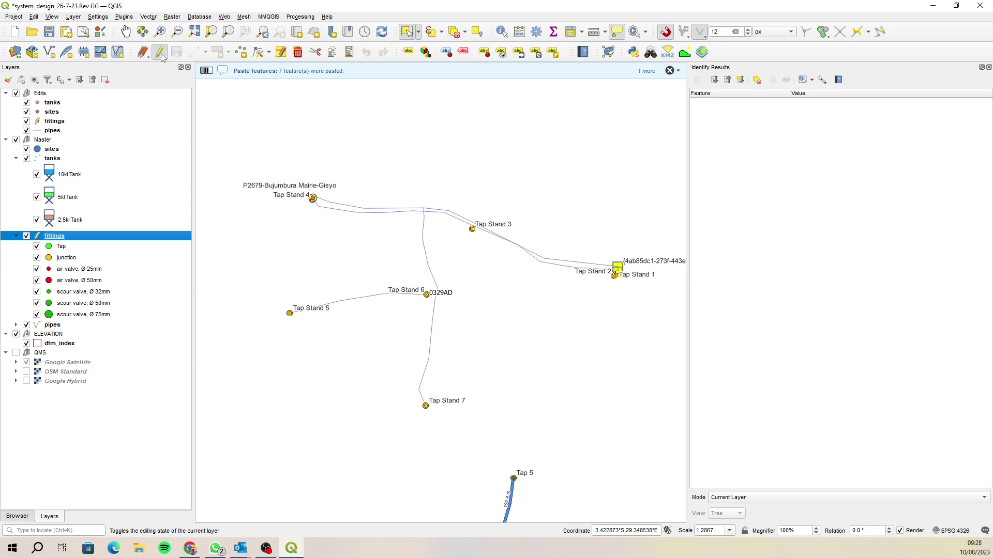
click(159, 52)
click(54, 121)
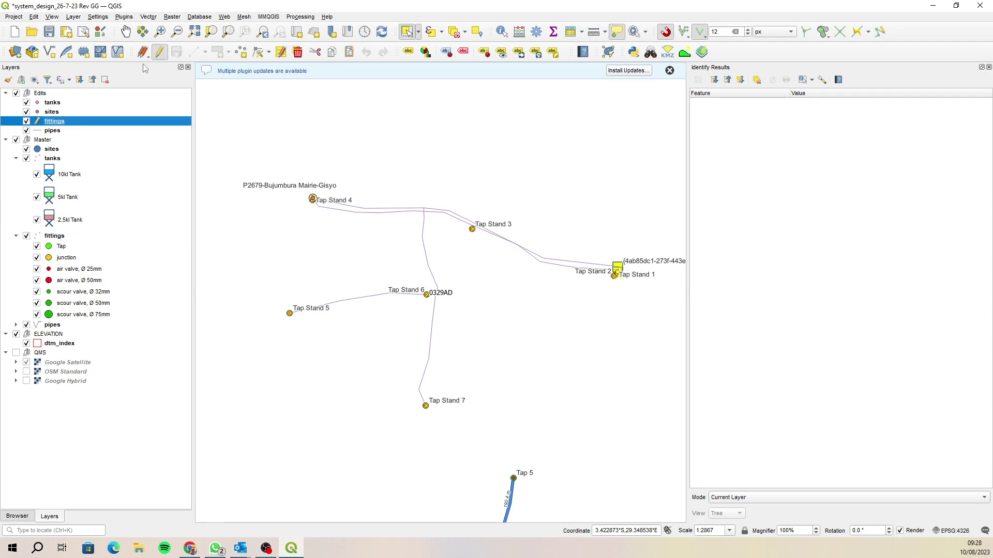
click(160, 52)
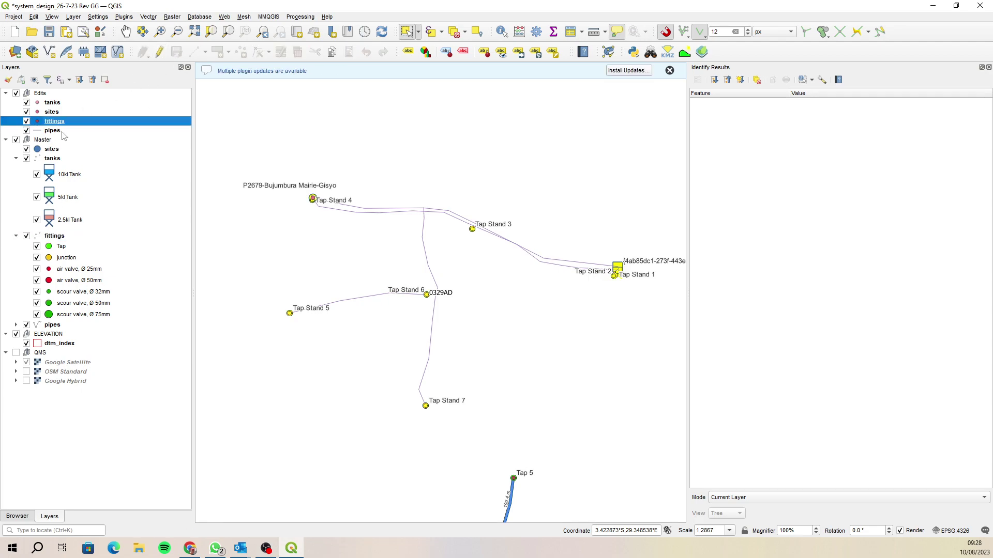
Turn on editing for both the Edits pipes and Master pipes layers.
click(62, 131)
click(159, 52)
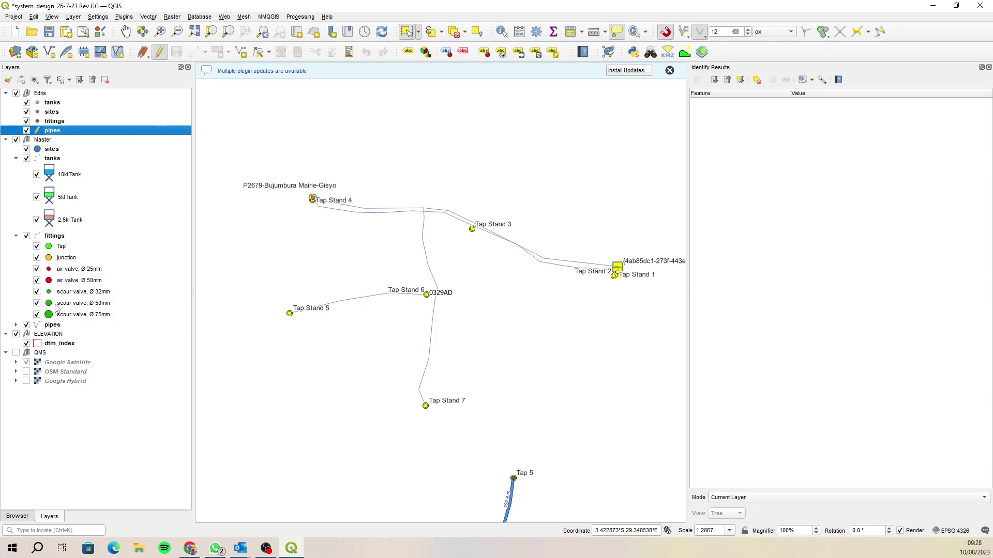
click(71, 325)
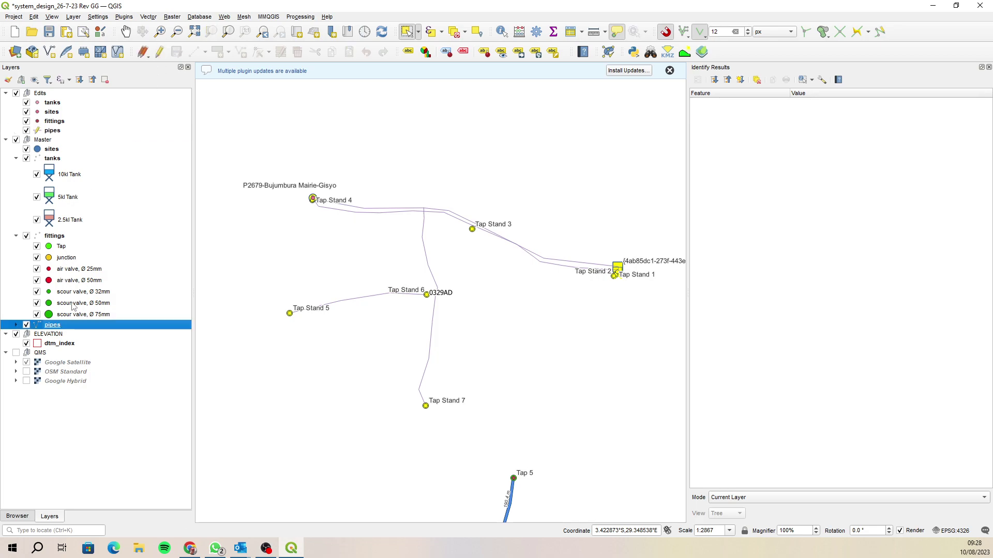
click(159, 52)
click(60, 132)
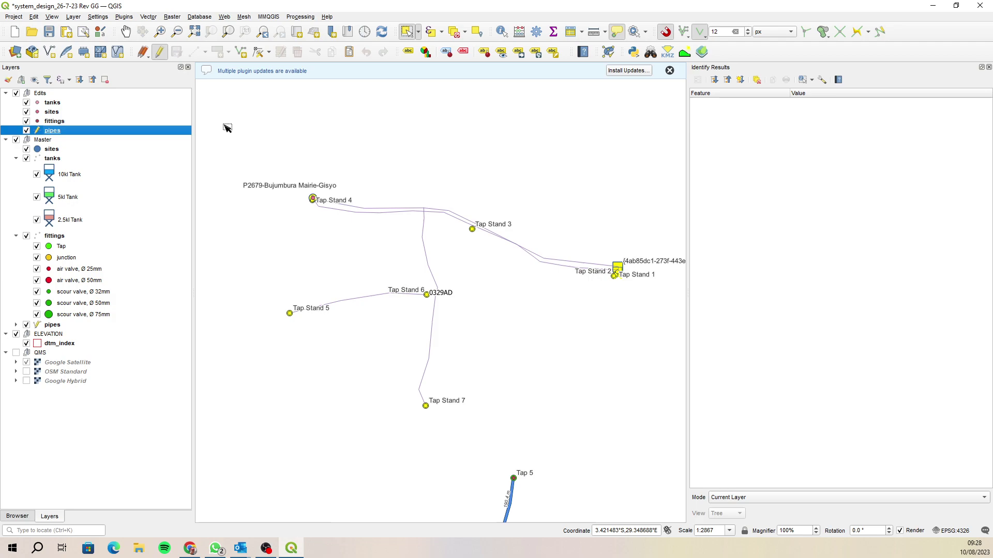
Paste the eight selected pipes into Master pipes, then stop editing and save.
drag(224, 123, 676, 436)
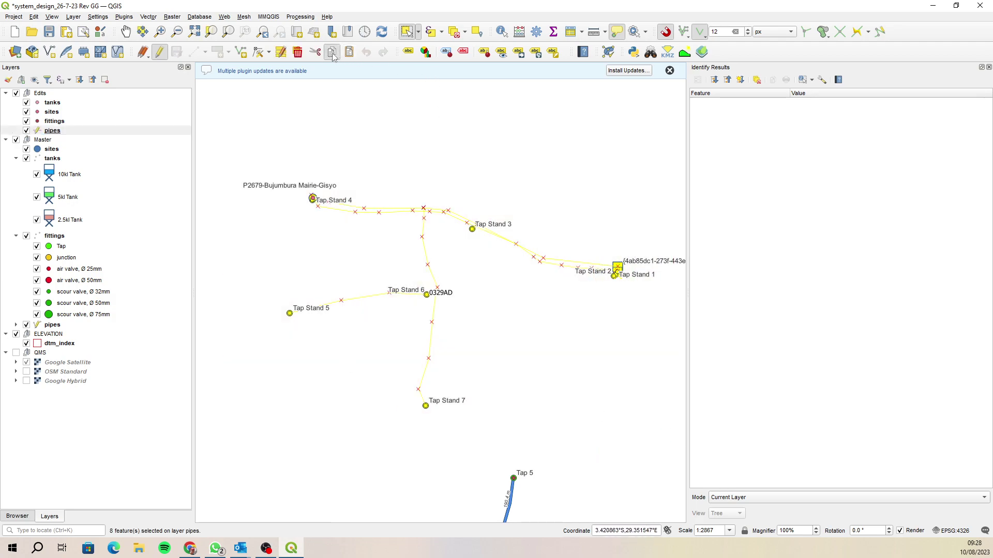
click(48, 327)
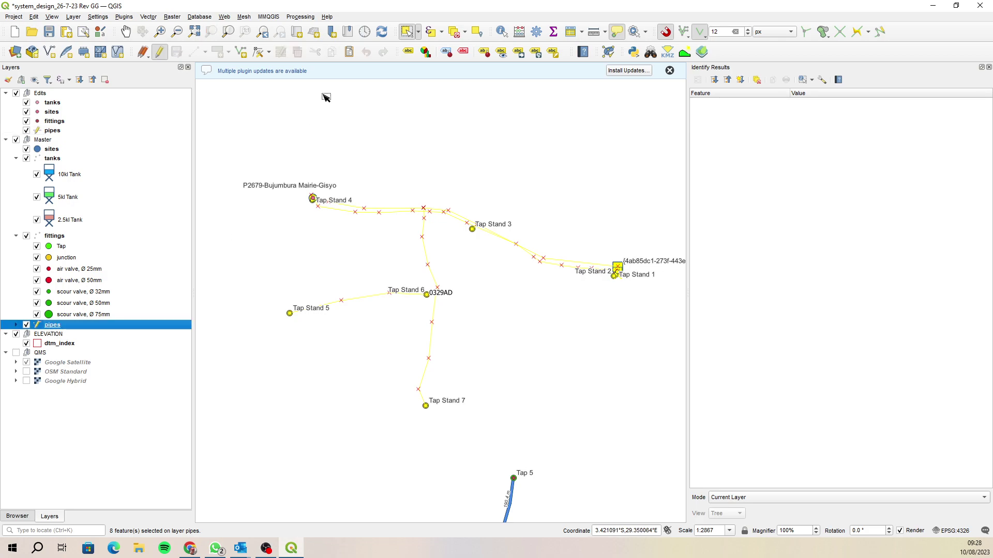
click(350, 53)
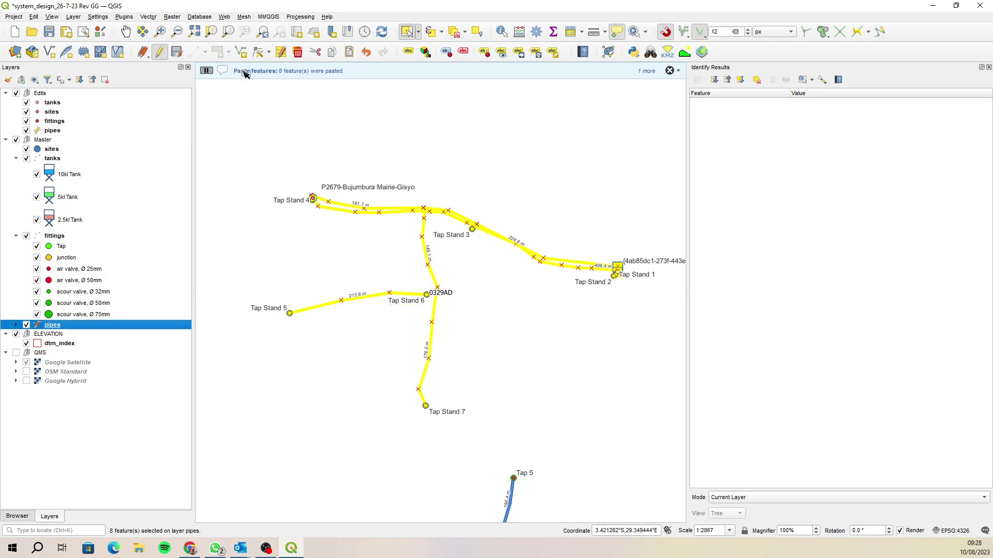
click(162, 54)
click(467, 279)
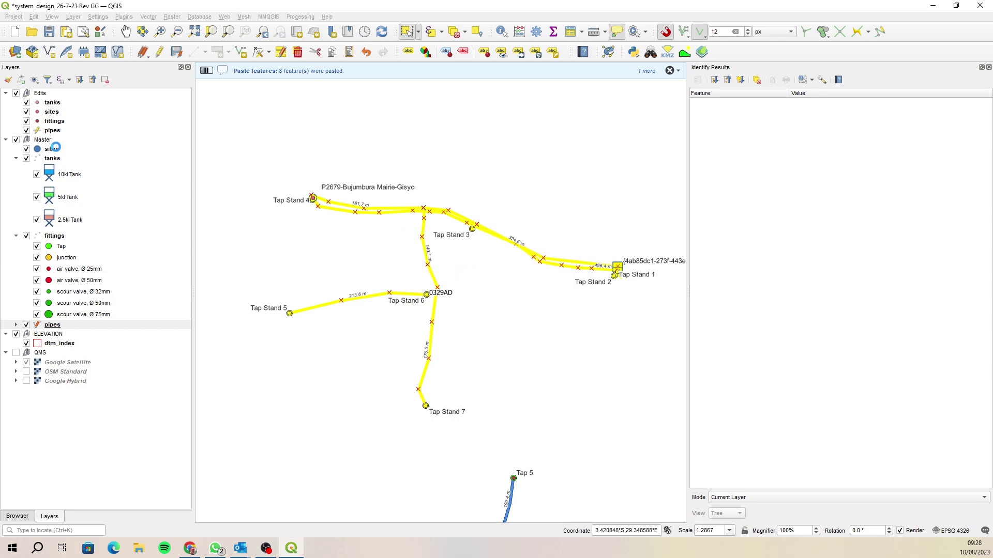
click(52, 131)
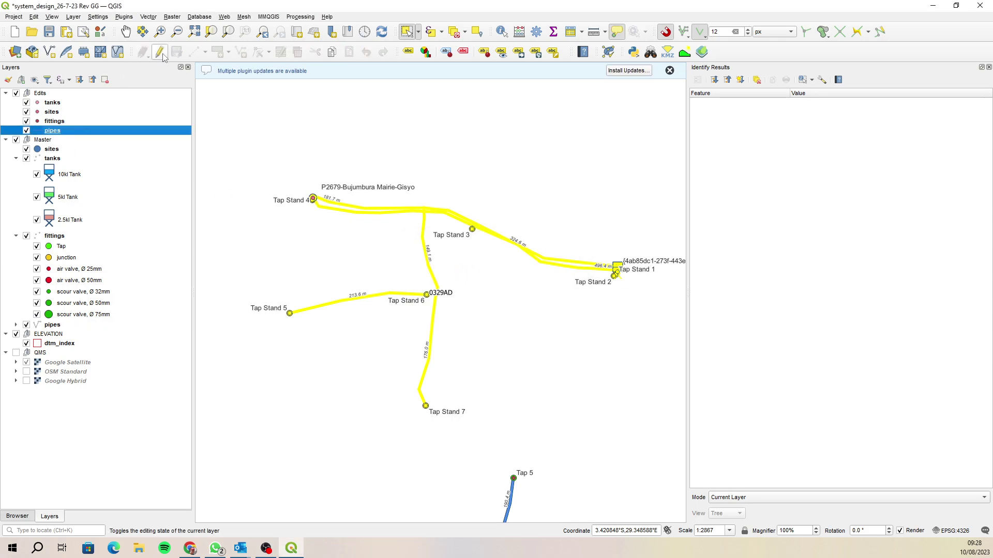
Deselect features on all layers and uncheck the Edits group in the Layers panel.
click(456, 32)
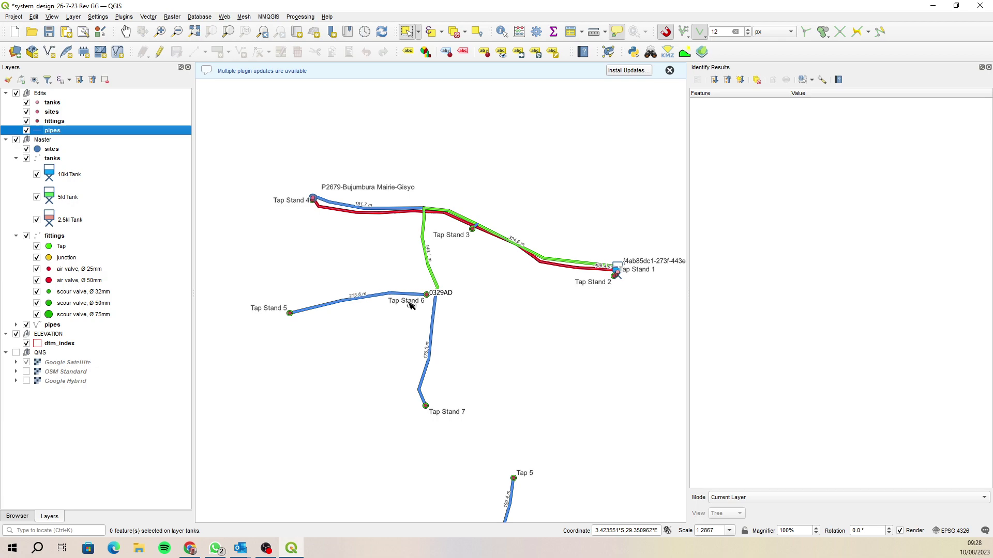
click(16, 94)
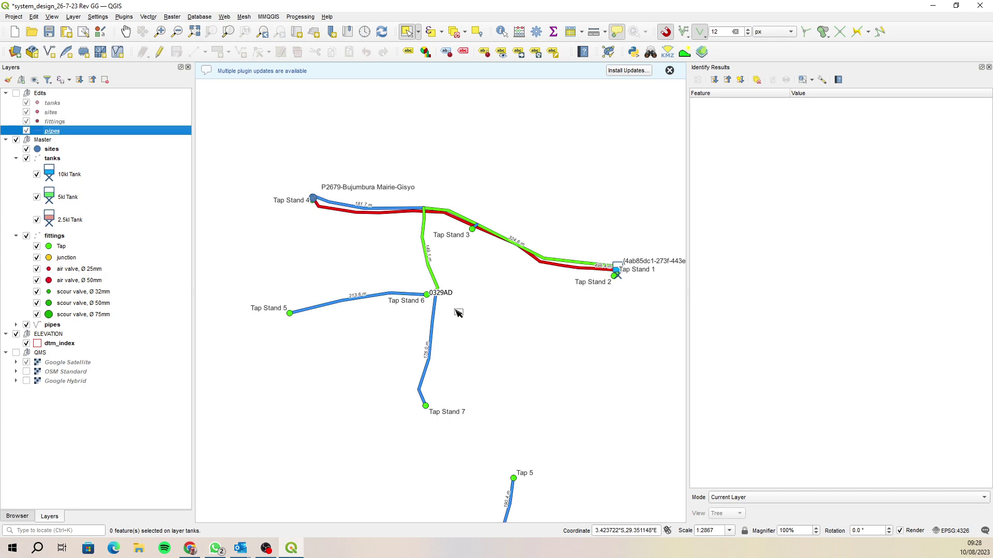